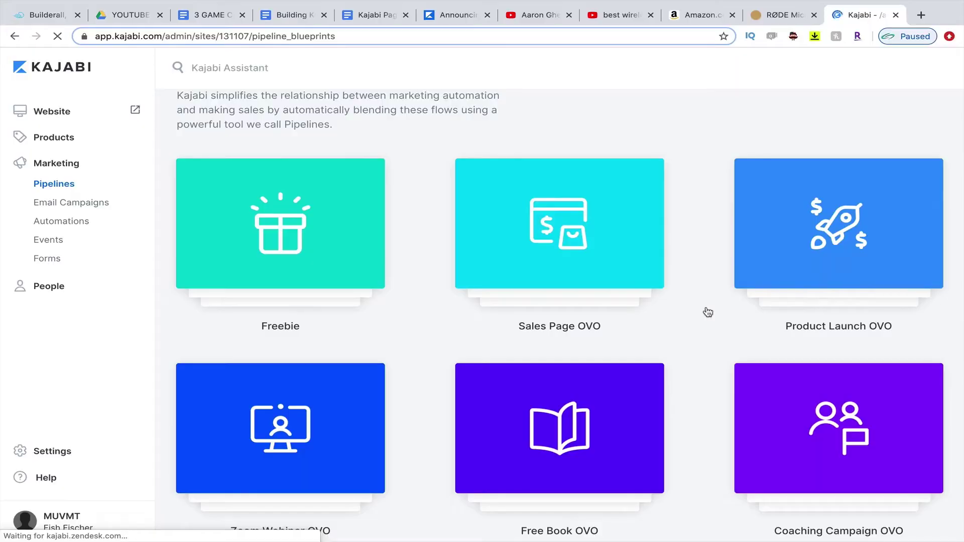
pyautogui.scroll(-5, 706, 310)
pyautogui.scroll(5, 707, 311)
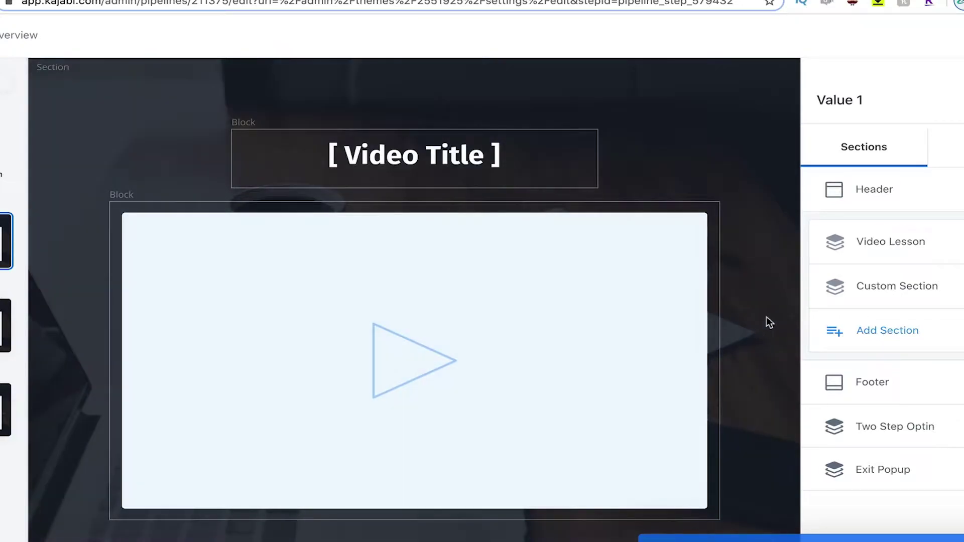
pyautogui.scroll(-5, 766, 323)
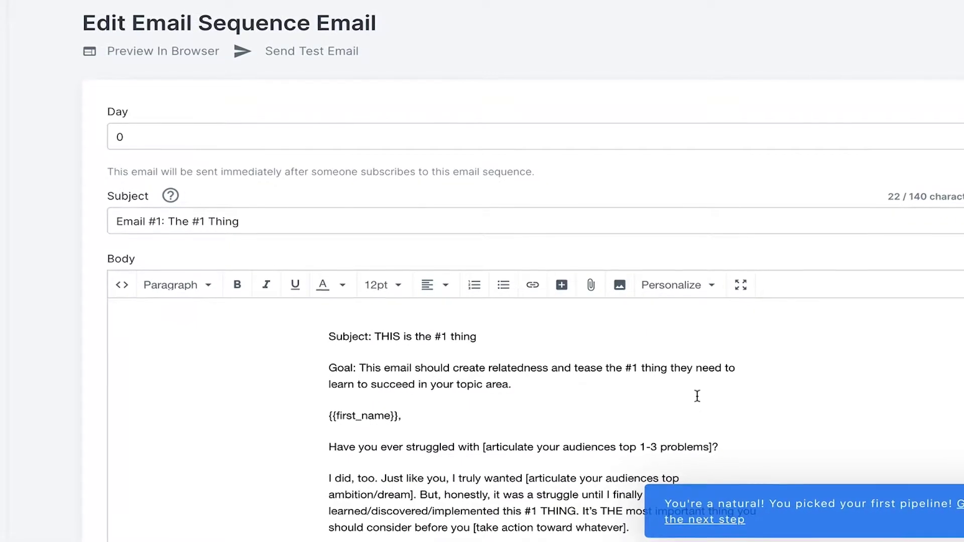
pyautogui.scroll(-4, 695, 394)
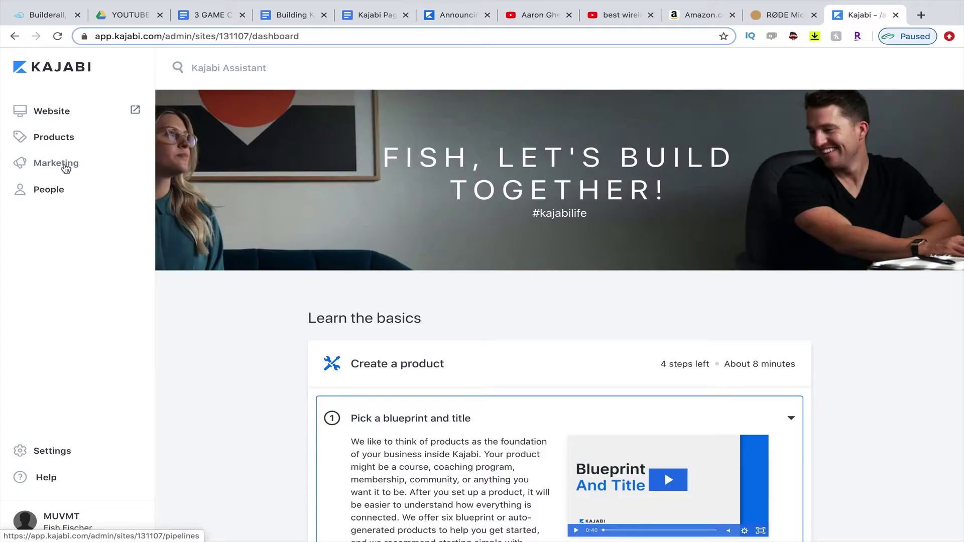
# - Start a new marketing pipeline and look through the offered pipeline blueprints
pyautogui.click(65, 165)
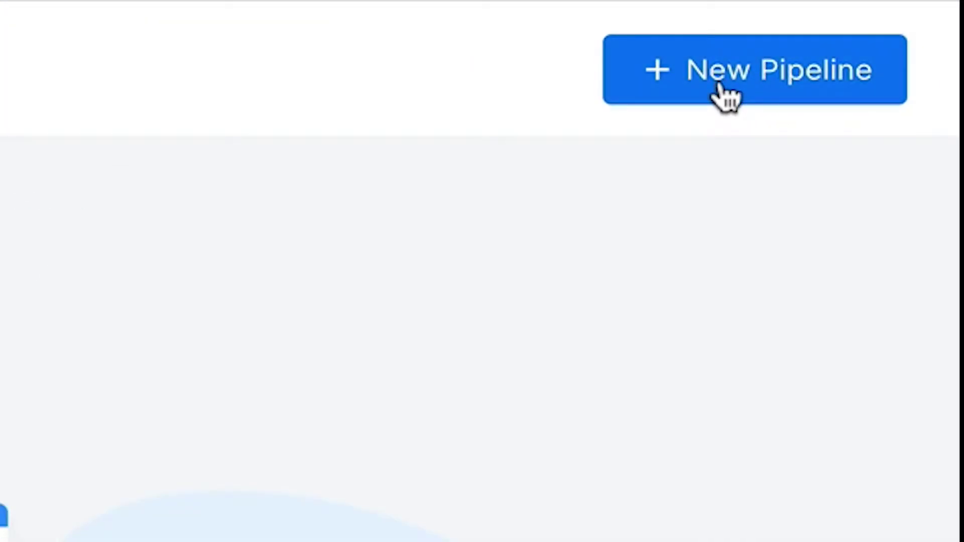
pyautogui.click(721, 86)
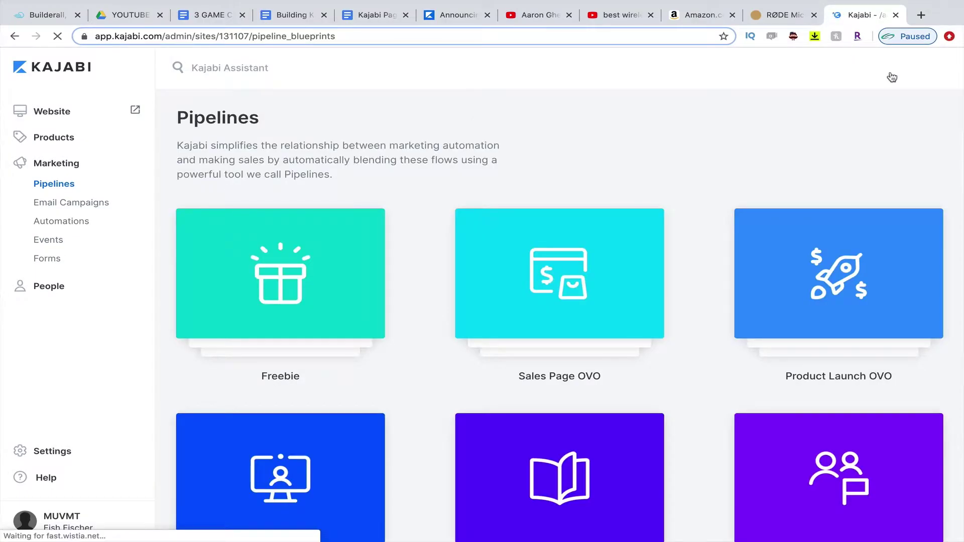
pyautogui.scroll(-6, 707, 312)
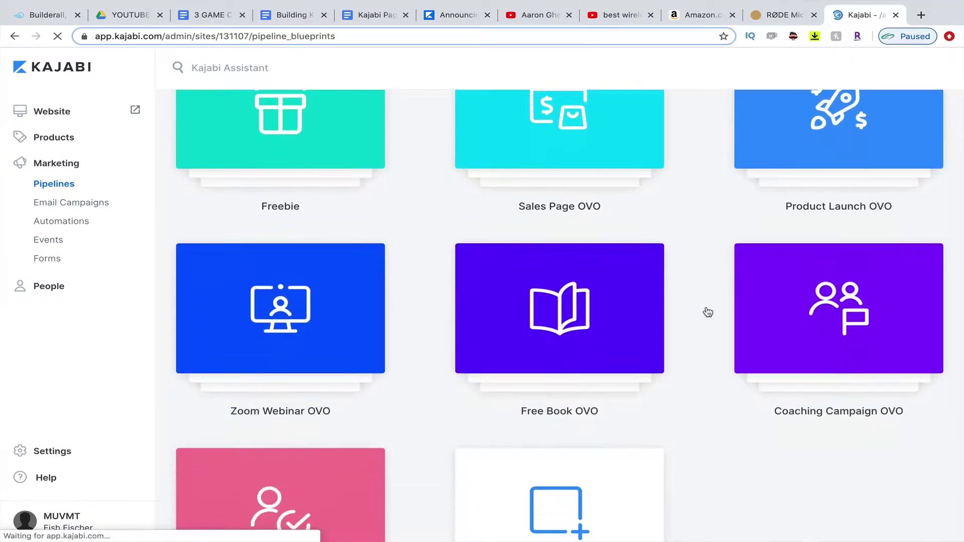
pyautogui.scroll(6, 708, 312)
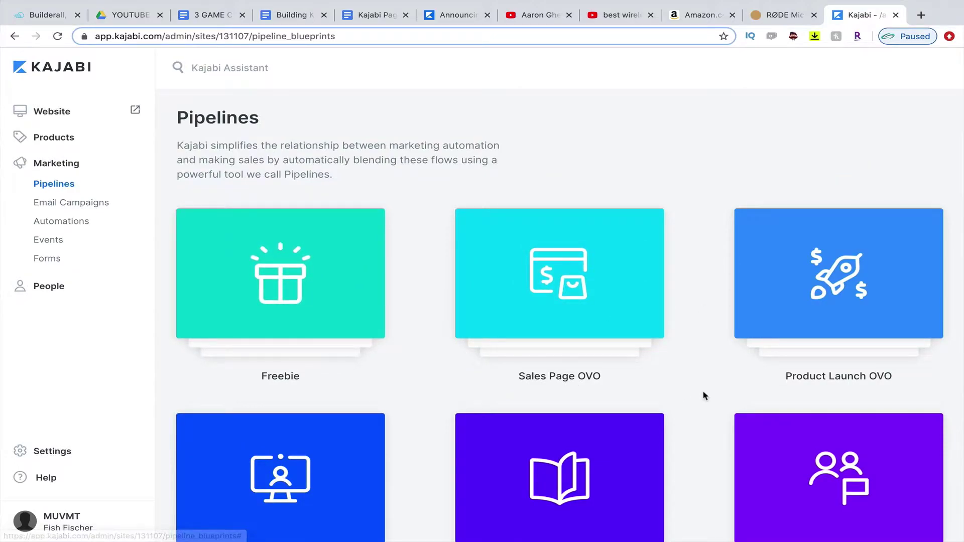
pyautogui.scroll(-5, 706, 396)
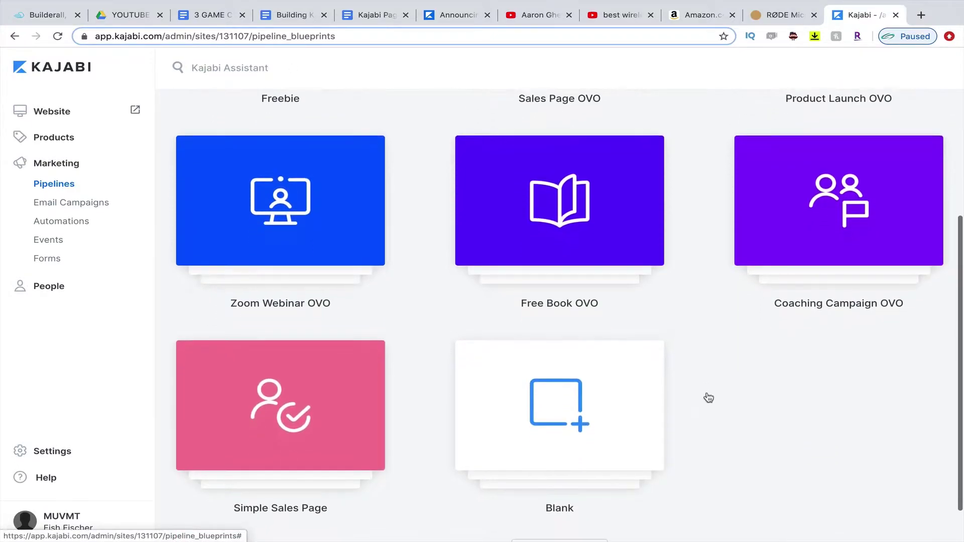
pyautogui.scroll(-1, 708, 398)
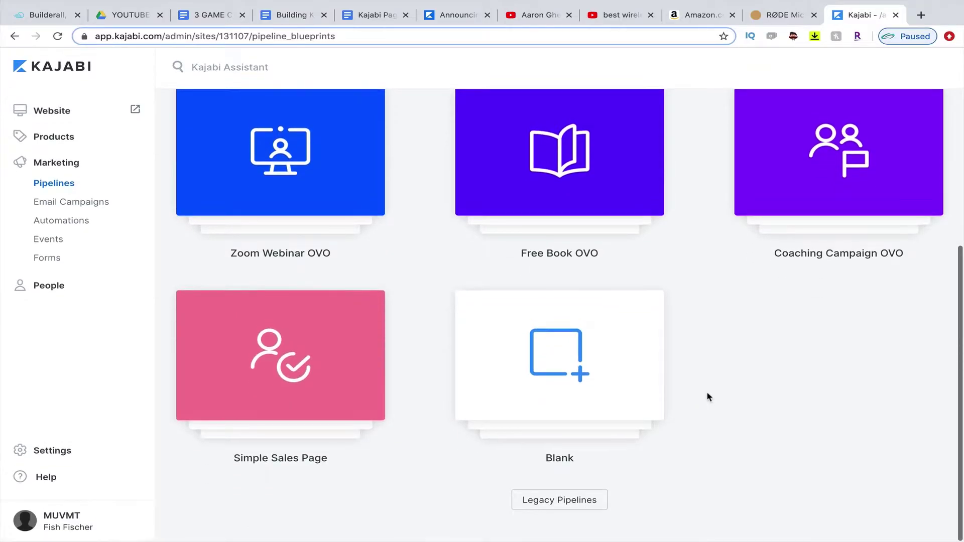
# - Show the legacy pipelines and look through their blueprints, from Free Report to Live Event
pyautogui.click(566, 501)
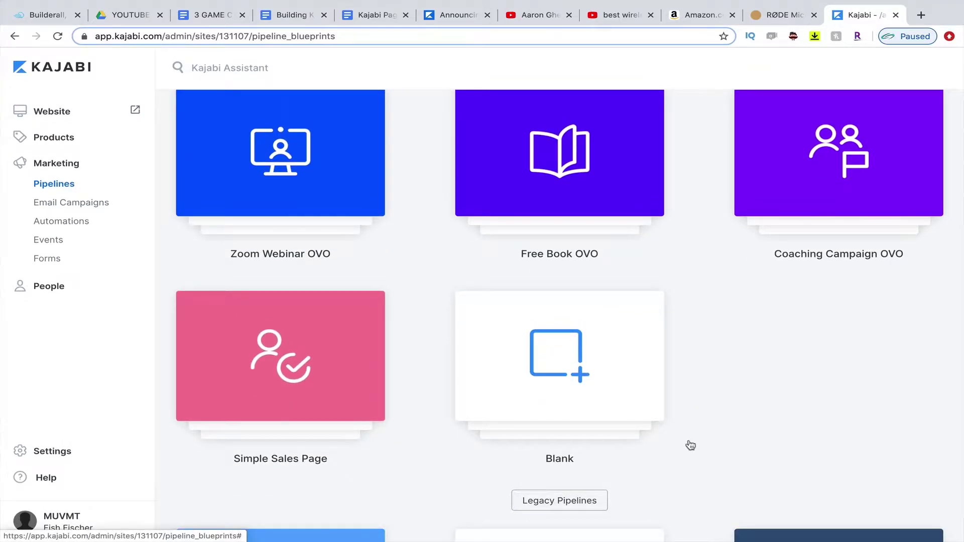
pyautogui.scroll(-10, 690, 445)
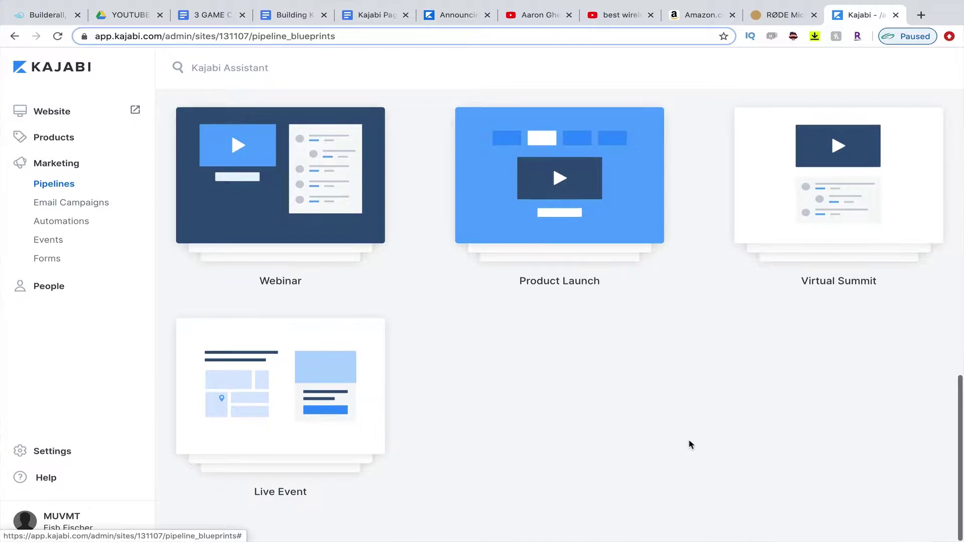
pyautogui.scroll(4, 691, 445)
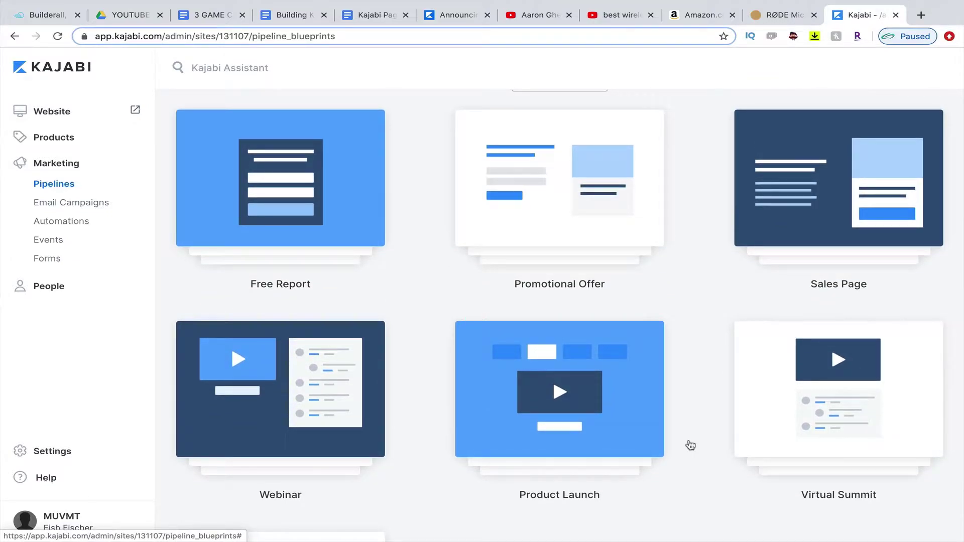
pyautogui.scroll(-4, 690, 445)
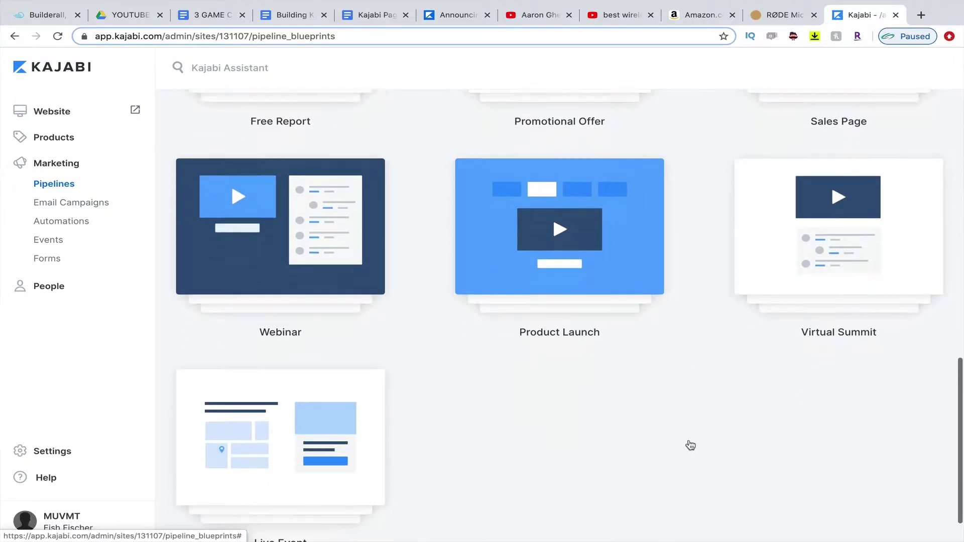
pyautogui.scroll(1, 608, 372)
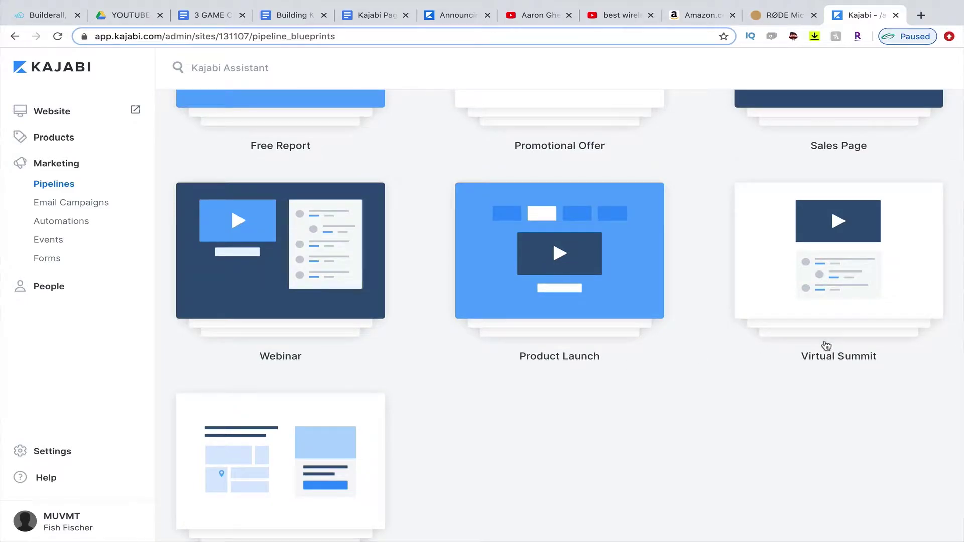
# - Preview the page flows of the legacy Product Launch and Promotional Offer blueprints, closing each preview
pyautogui.click(648, 279)
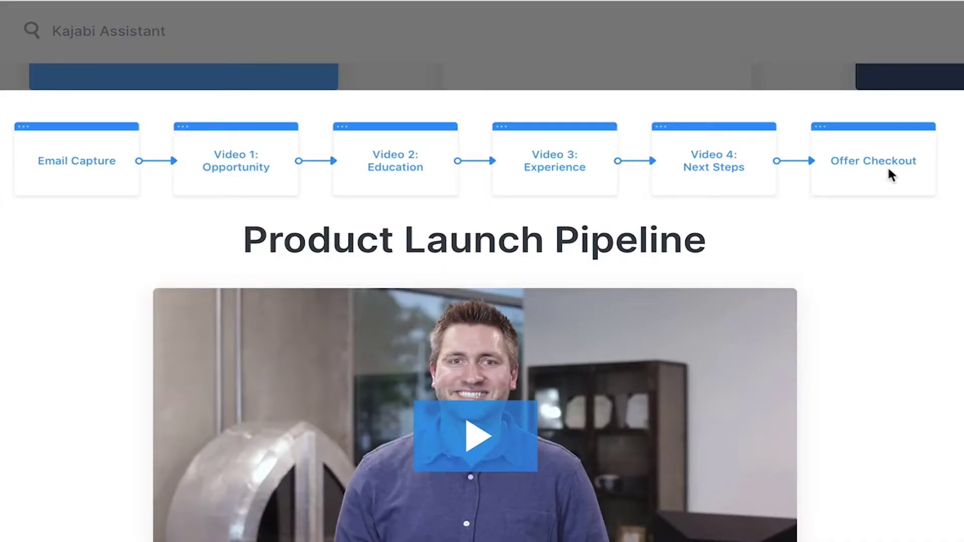
pyautogui.scroll(-4, 804, 357)
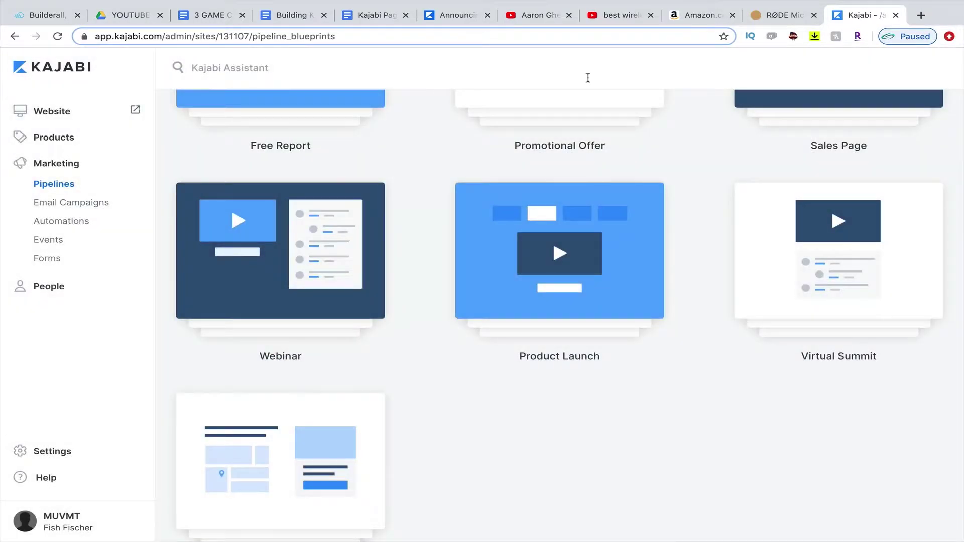
pyautogui.scroll(4, 605, 172)
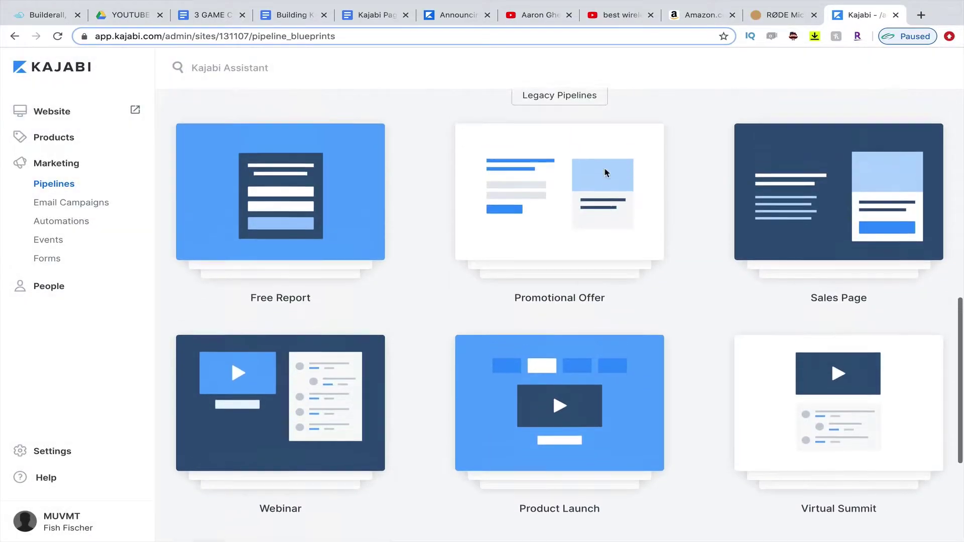
pyautogui.scroll(1, 606, 172)
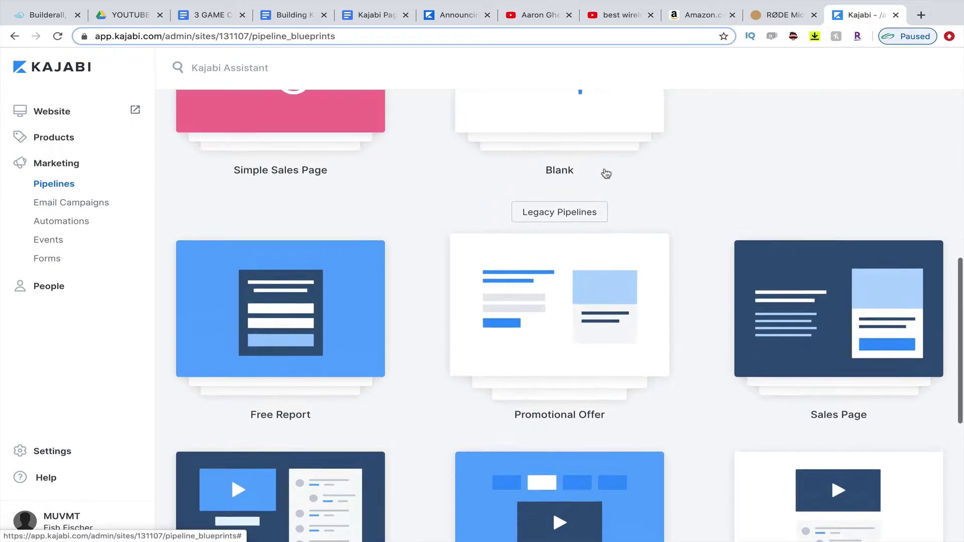
pyautogui.click(500, 325)
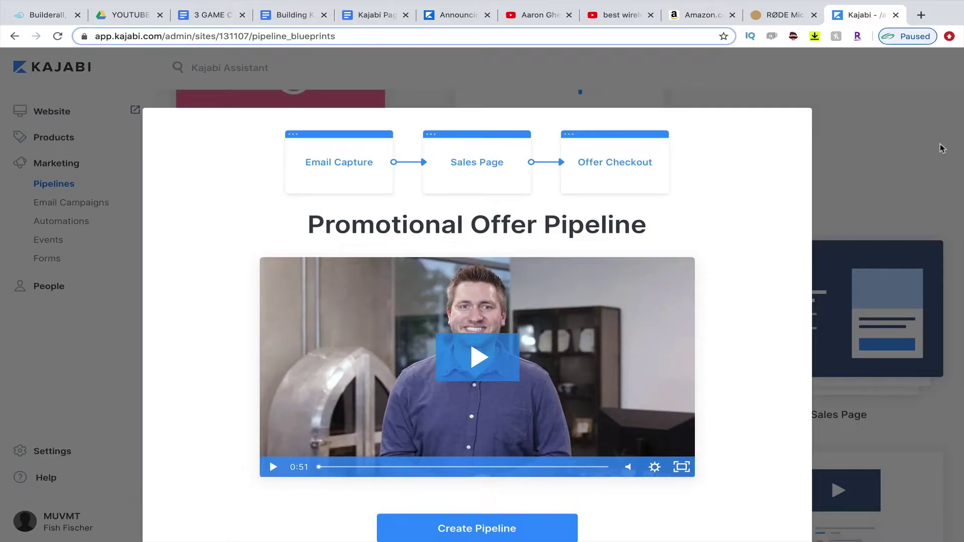
pyautogui.click(884, 173)
# - Preview the page flows of the legacy Free Report and Virtual Summit blueprints, closing each preview
pyautogui.scroll(1, 523, 230)
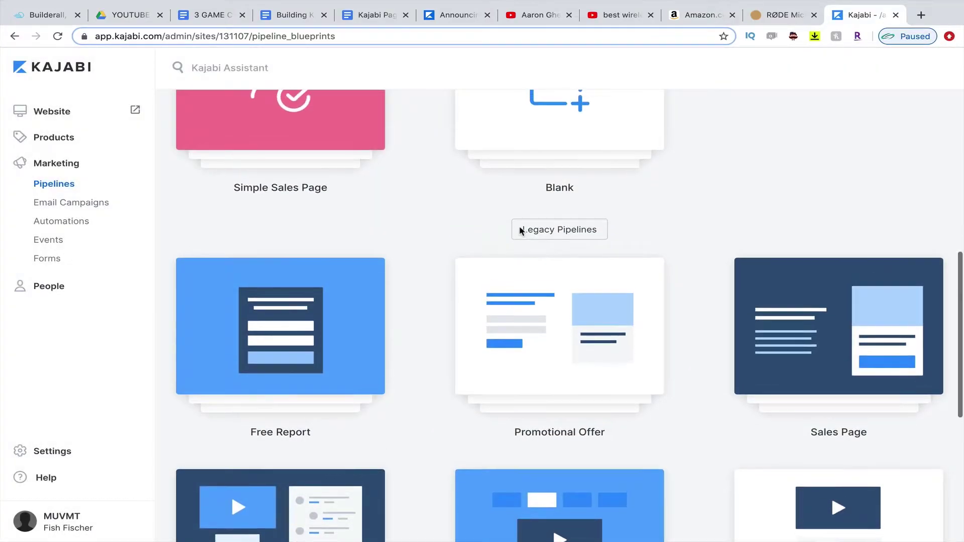
pyautogui.click(357, 306)
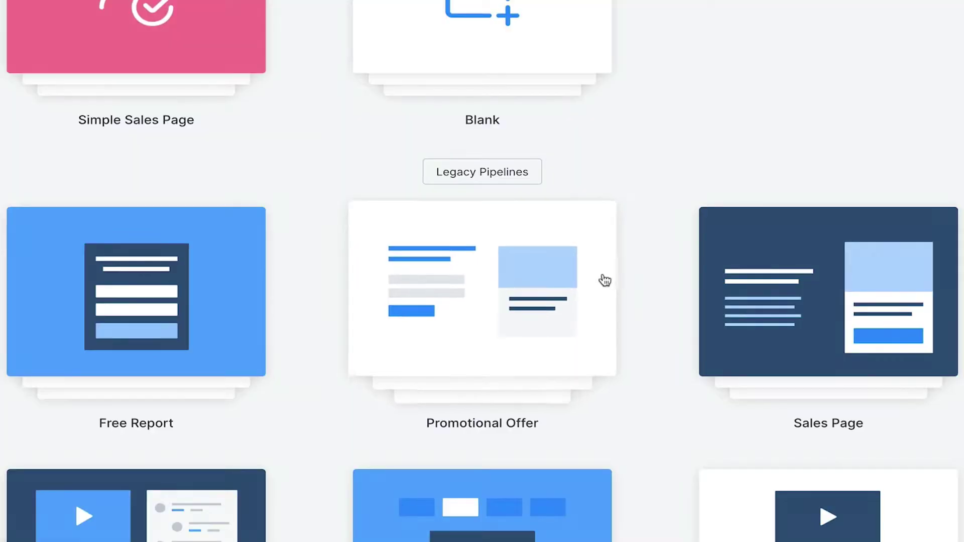
pyautogui.scroll(-8, 605, 280)
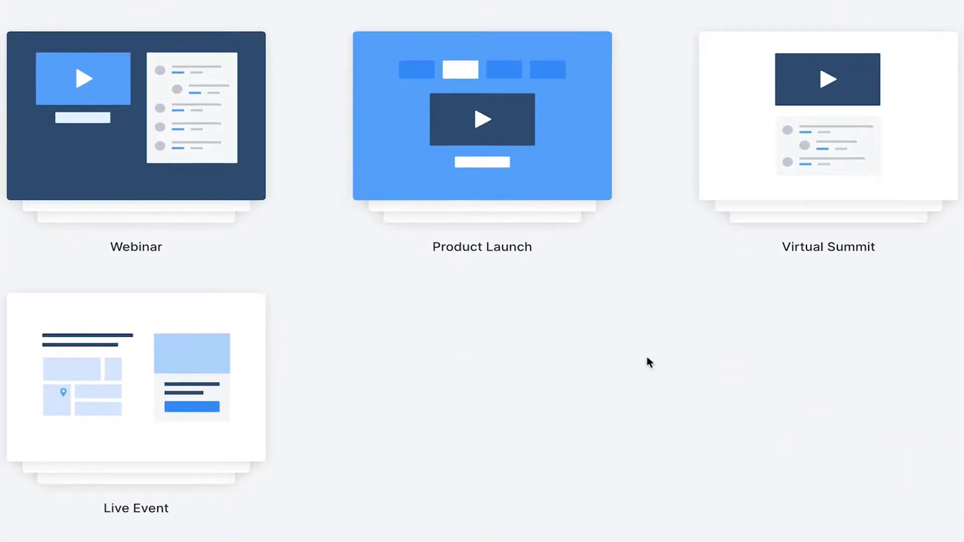
pyautogui.scroll(3, 647, 357)
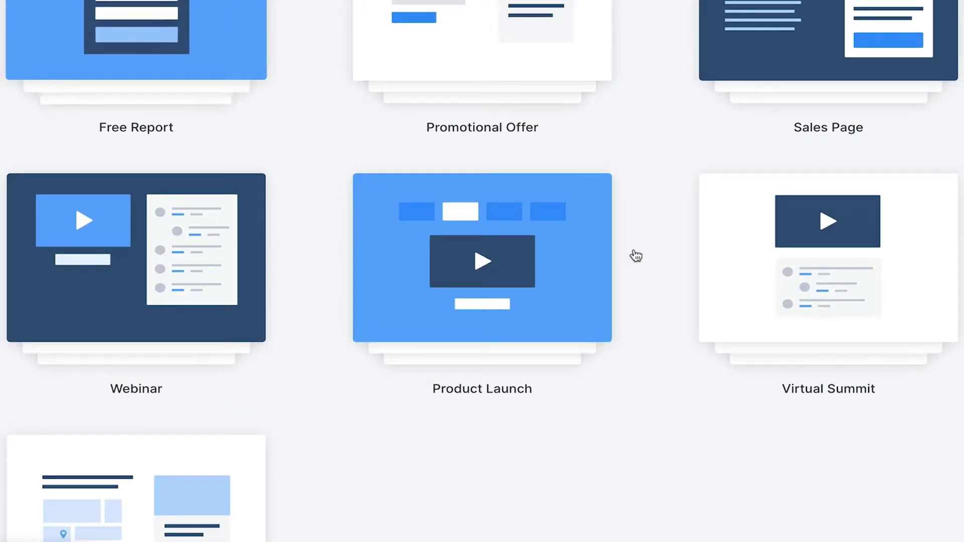
pyautogui.click(753, 303)
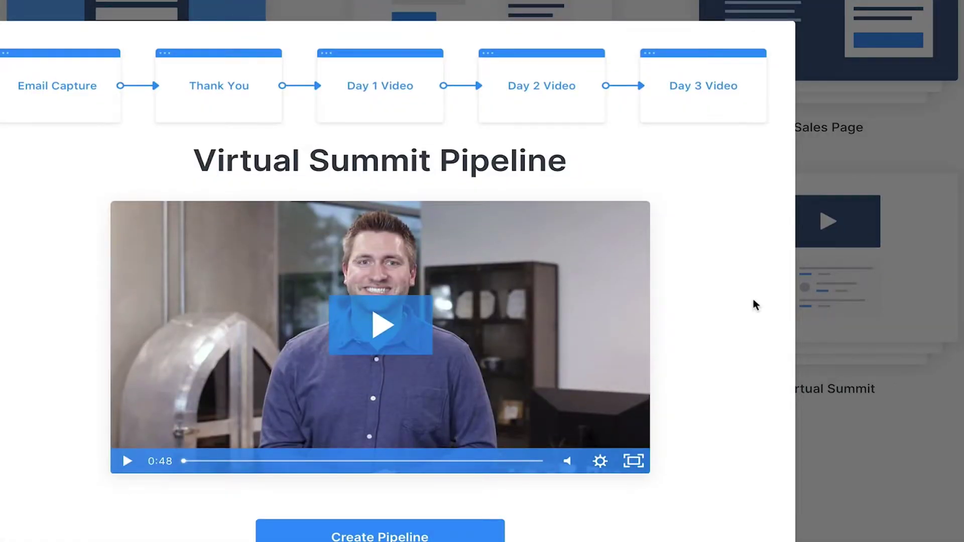
pyautogui.click(850, 143)
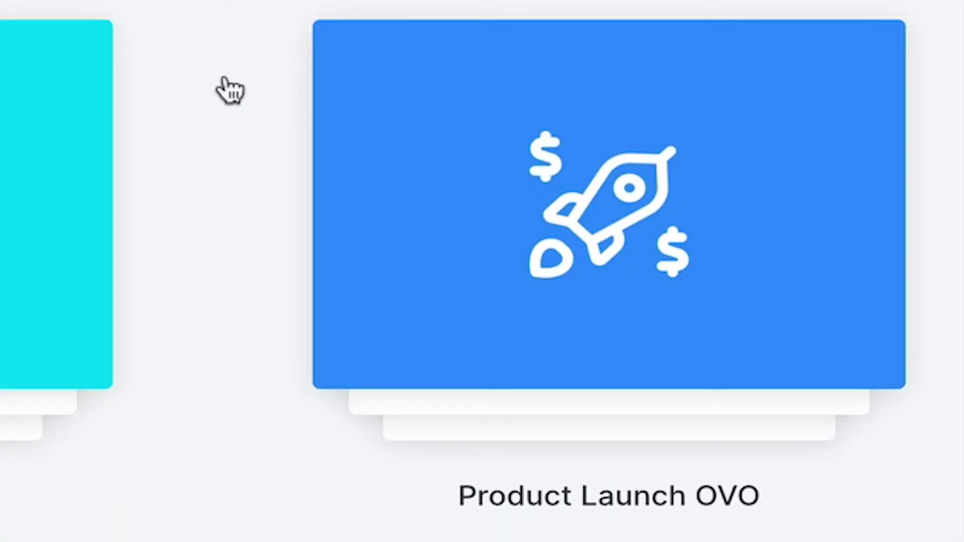
# - Open the preview of the Product Launch OVO blueprint and skip its introduction video ahead to 1:00
pyautogui.click(576, 242)
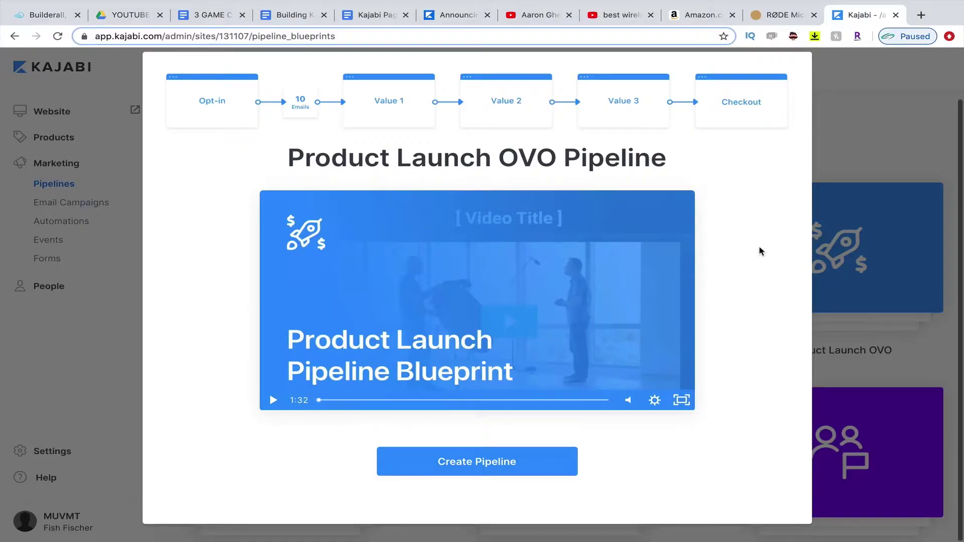
pyautogui.click(273, 409)
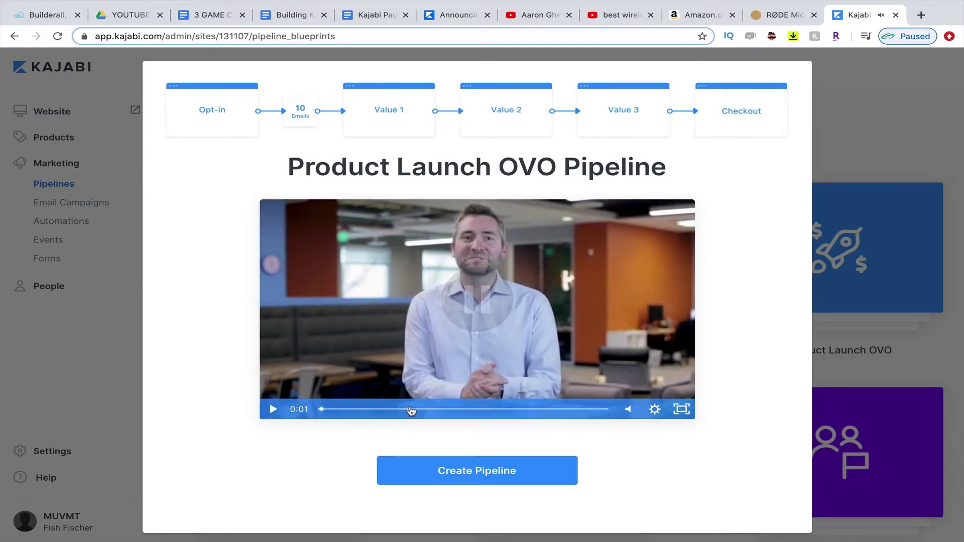
pyautogui.click(412, 410)
pyautogui.click(508, 410)
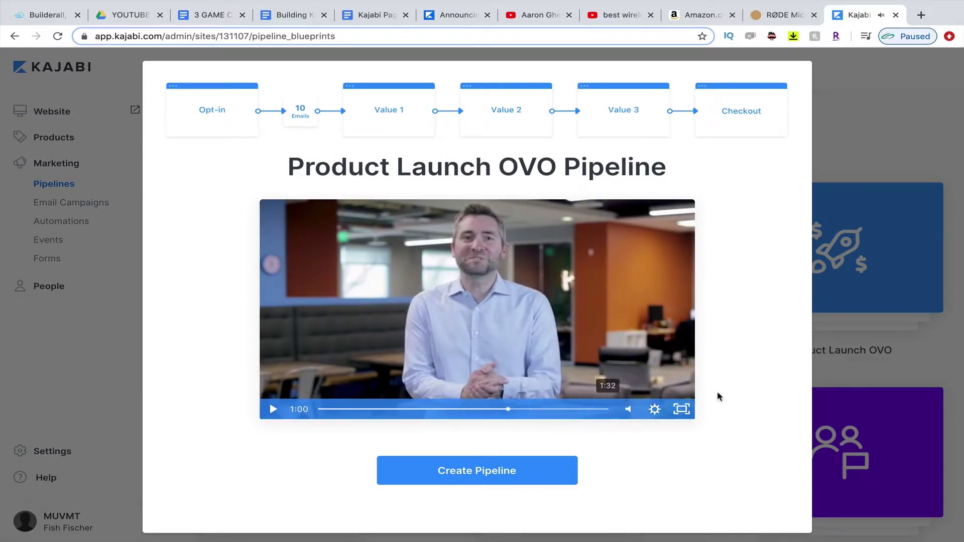
# - Generate a pipeline from the Product Launch OVO blueprint, keeping the name Product Launch OVO
pyautogui.click(497, 470)
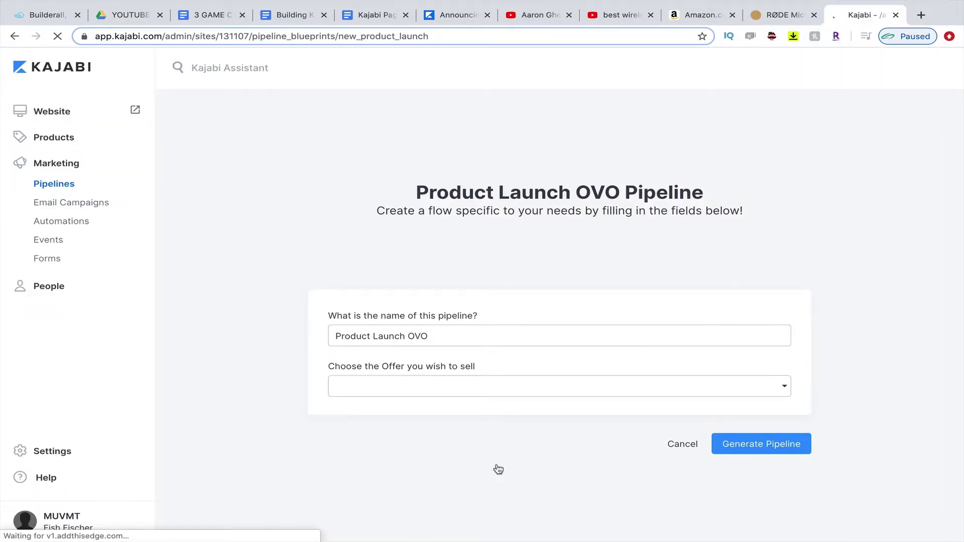
pyautogui.click(429, 388)
pyautogui.click(761, 449)
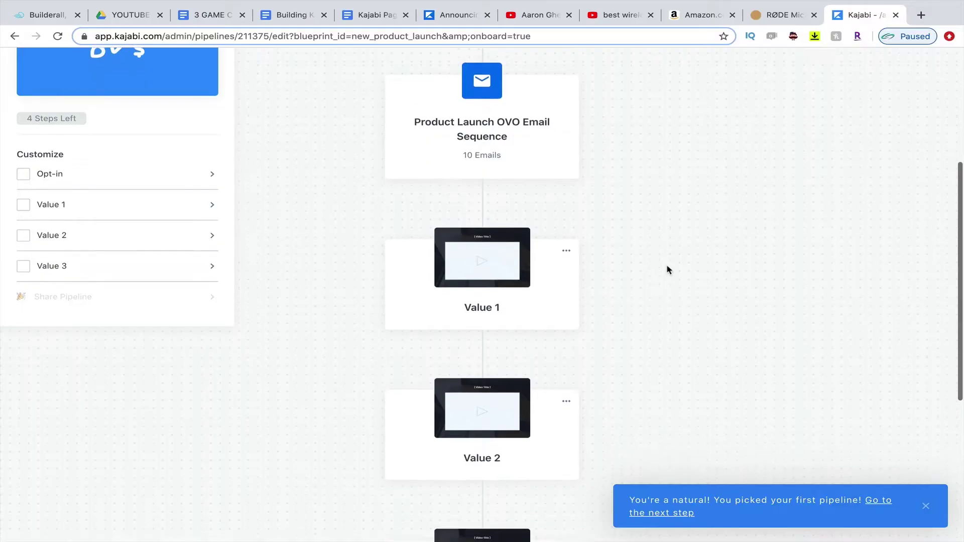
# - Examine the new pipeline's flow of pages and emails, including the form and email attached to the Opt-in page
pyautogui.scroll(-5, 667, 270)
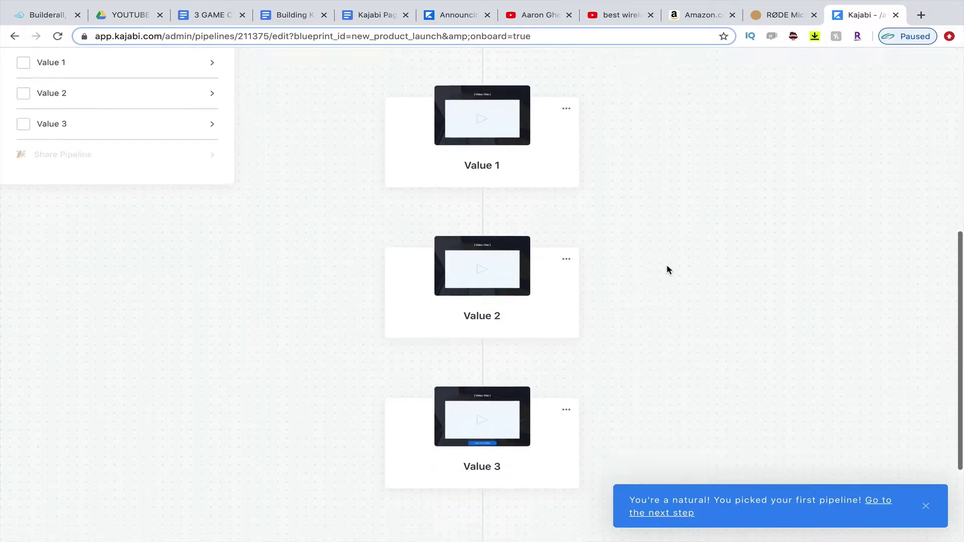
pyautogui.scroll(-3, 668, 269)
pyautogui.scroll(10, 667, 269)
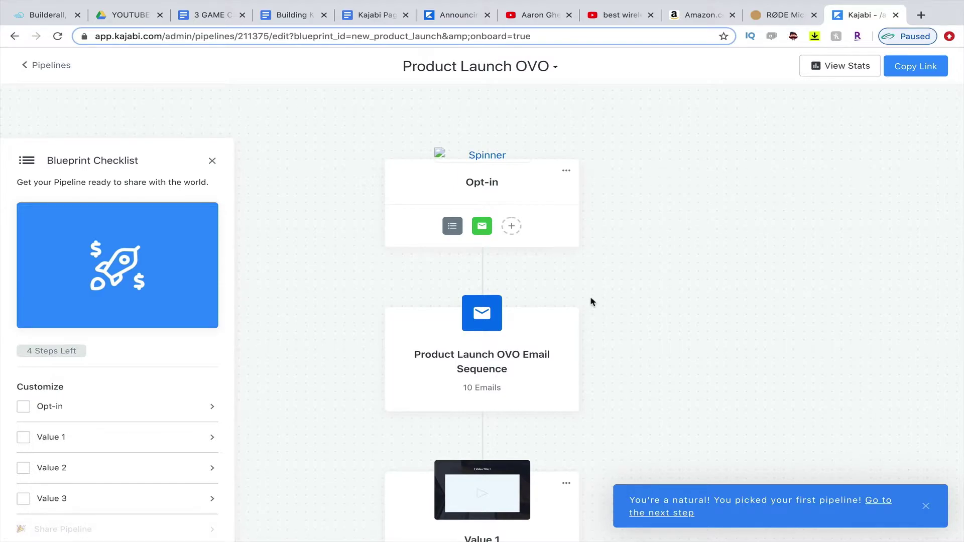
pyautogui.scroll(-1, 592, 301)
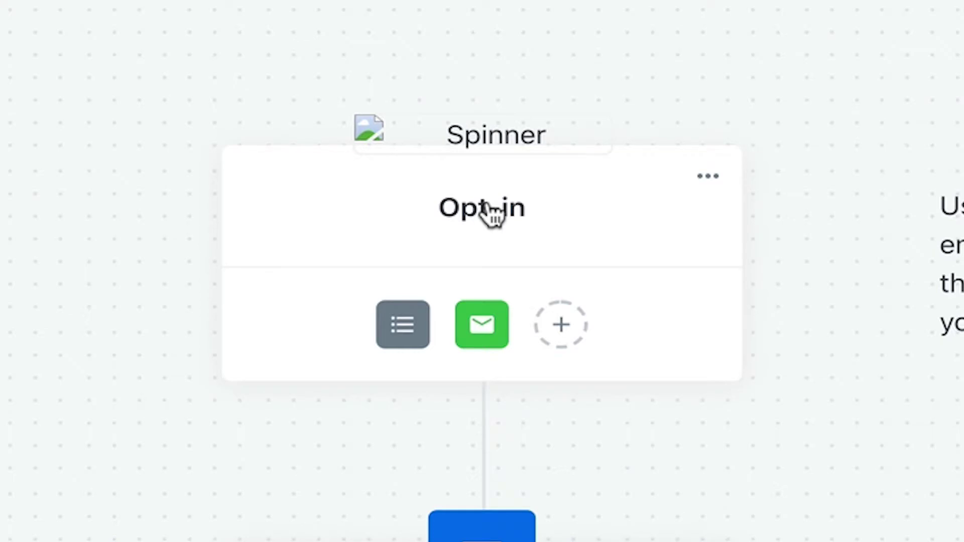
pyautogui.moveTo(397, 344)
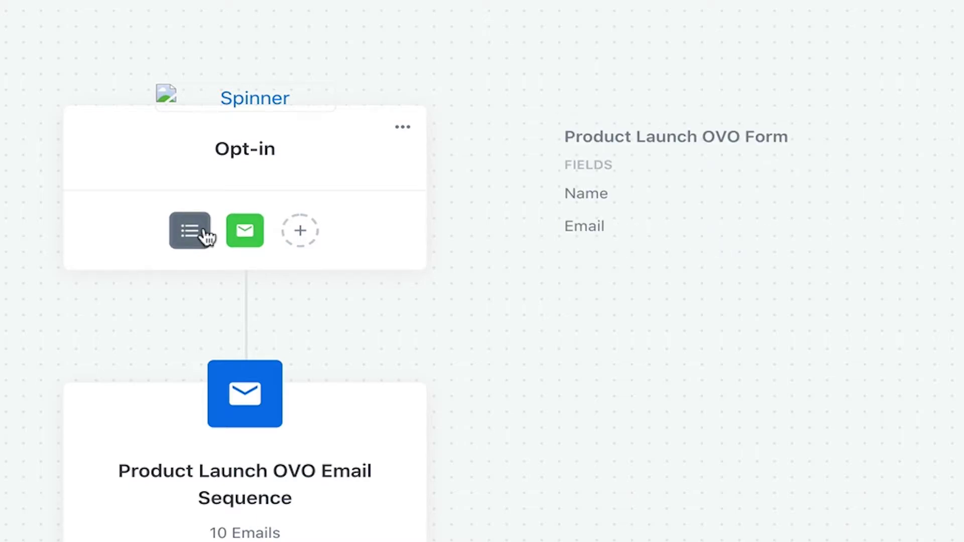
pyautogui.moveTo(256, 238)
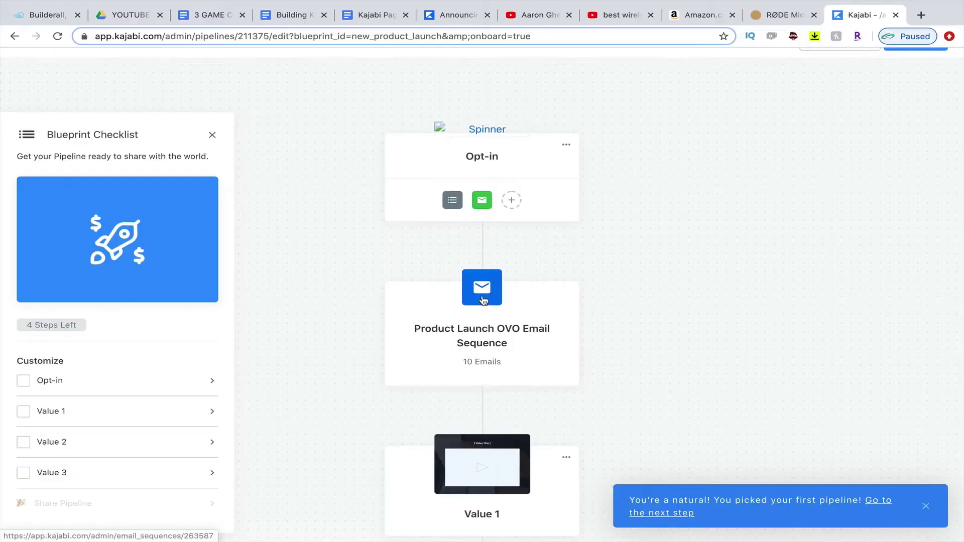
# - Open the Product Launch OVO Email Sequence and look through all its scheduled emails
pyautogui.click(481, 295)
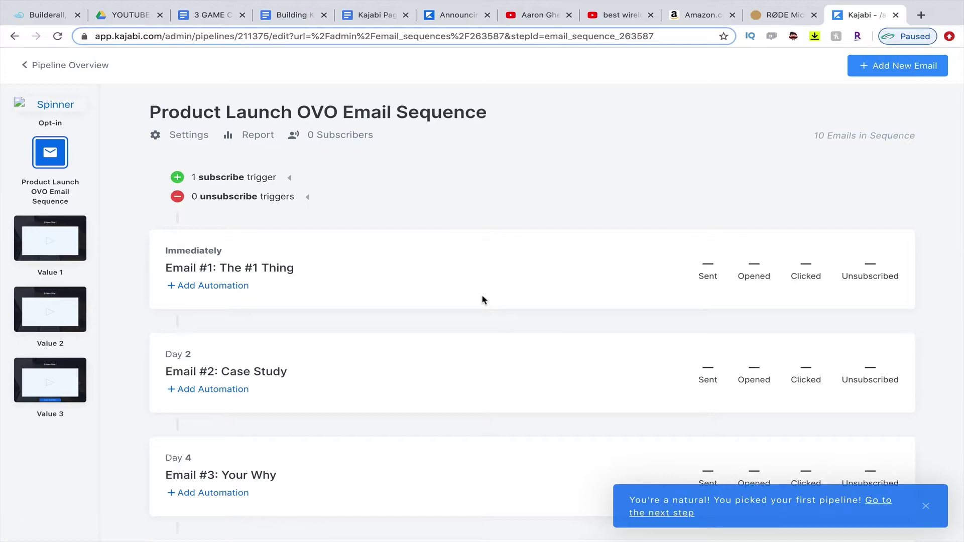
pyautogui.scroll(-10, 482, 298)
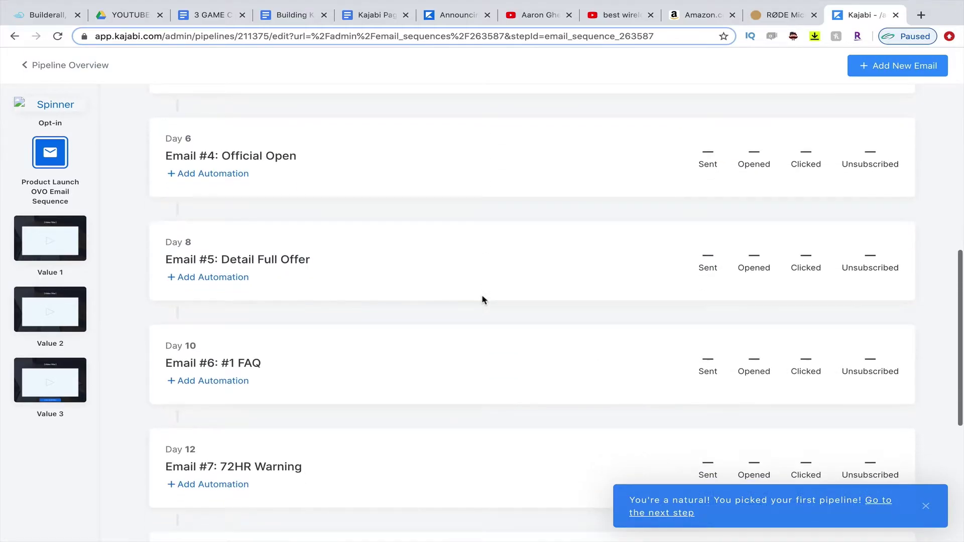
pyautogui.scroll(-5, 482, 299)
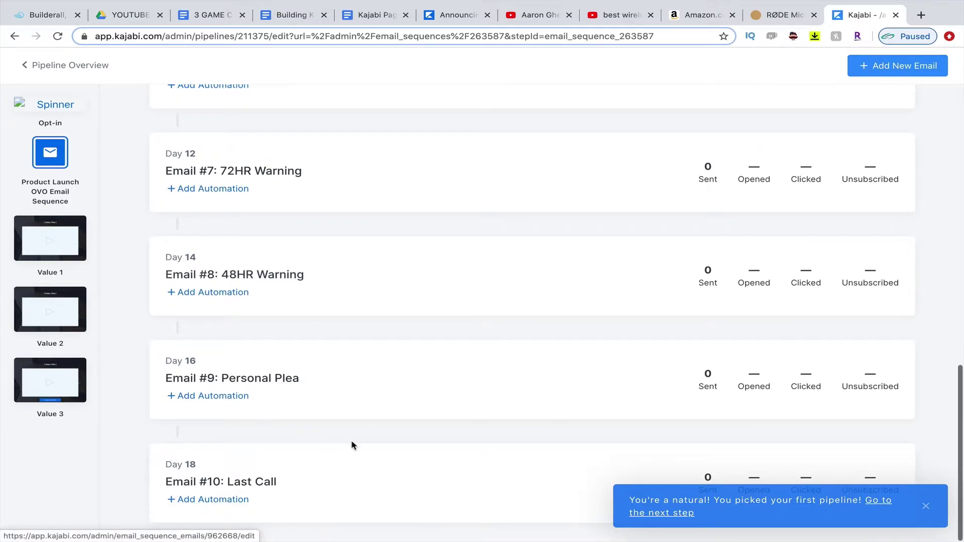
pyautogui.scroll(1, 446, 427)
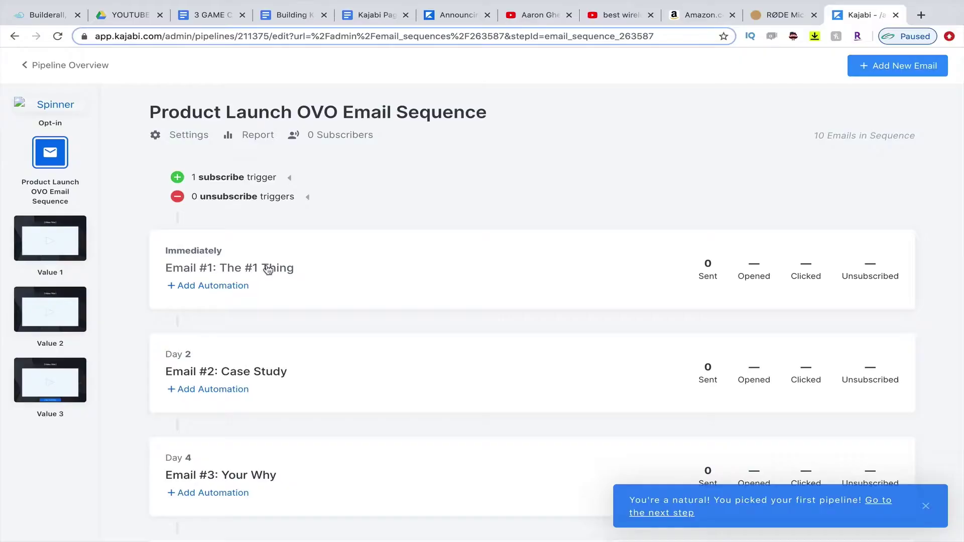
# - Read the template text of Email #1: The #1 Thing, return to the sequence and look through its email list again
pyautogui.click(268, 270)
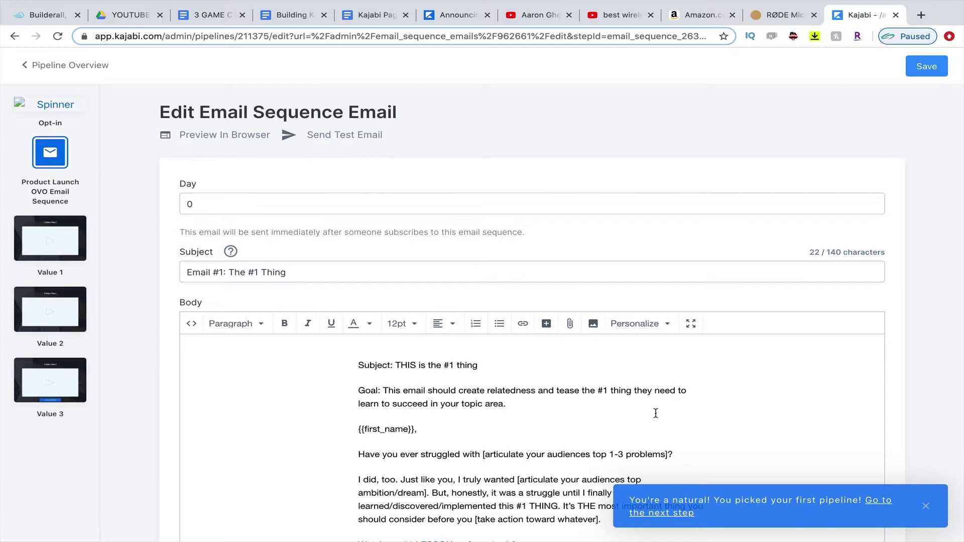
pyautogui.scroll(-3, 655, 413)
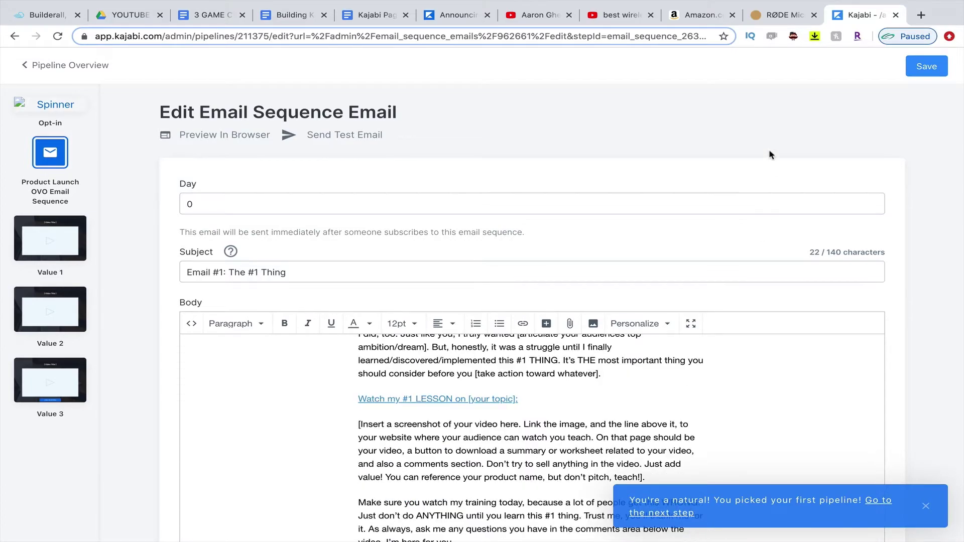
pyautogui.scroll(-4, 770, 154)
pyautogui.scroll(3, 697, 271)
pyautogui.scroll(2, 687, 288)
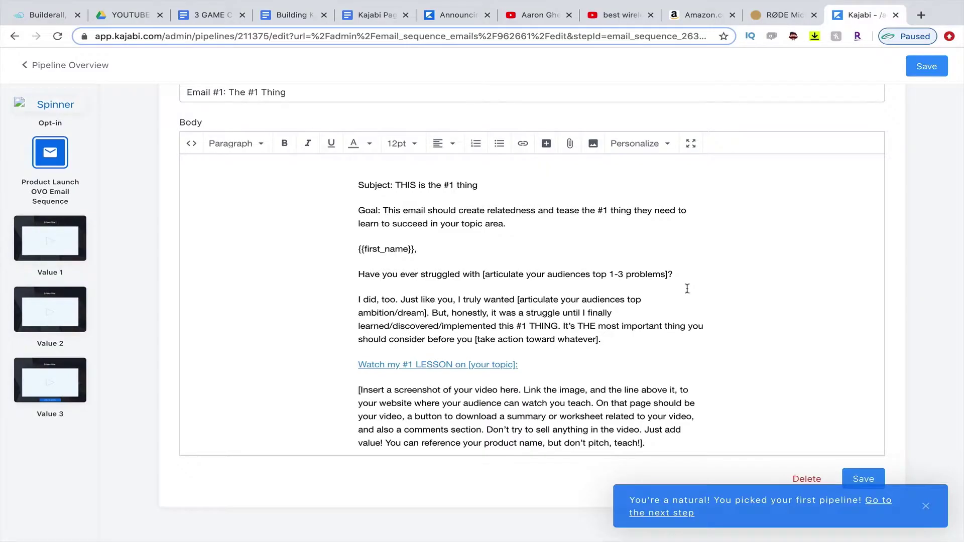
pyautogui.scroll(2, 686, 288)
pyautogui.scroll(2, 687, 288)
pyautogui.click(690, 295)
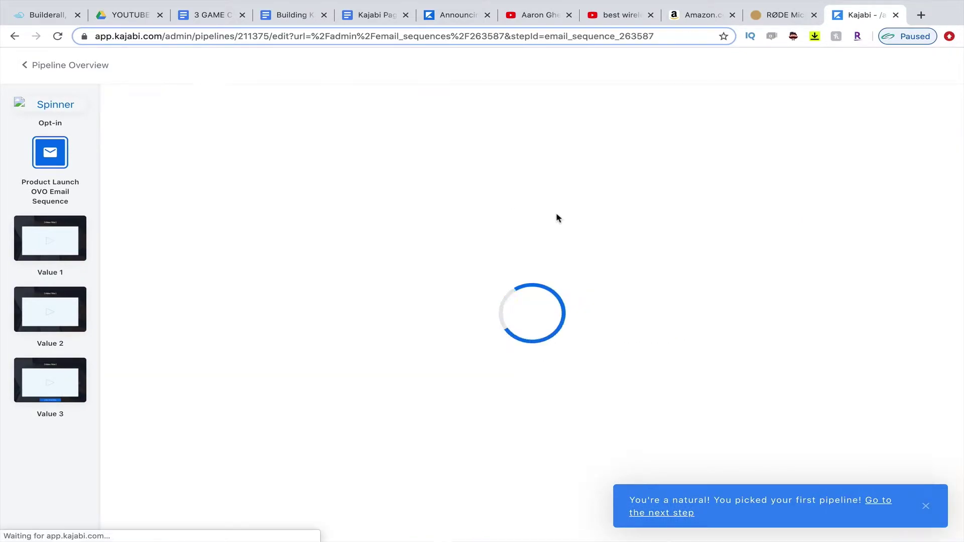
pyautogui.scroll(-12, 531, 314)
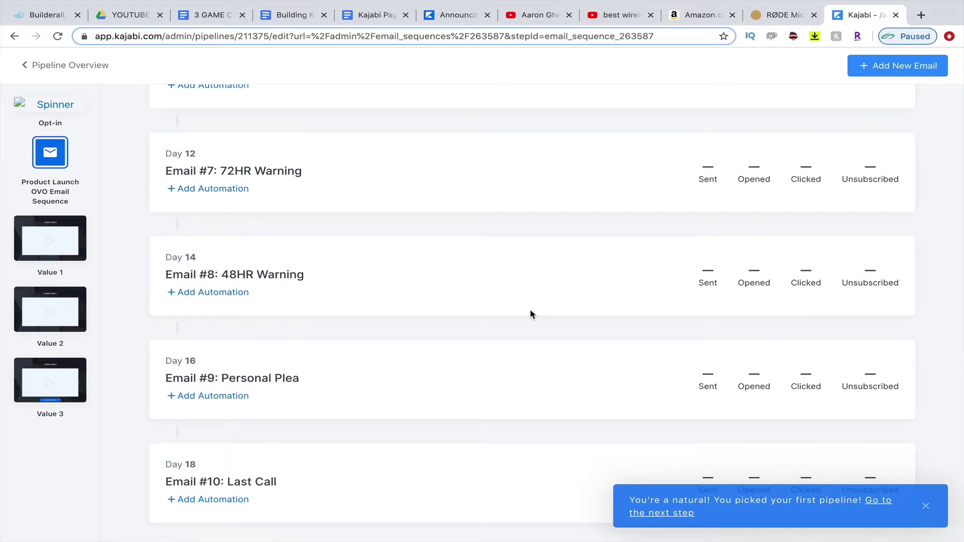
pyautogui.scroll(12, 531, 314)
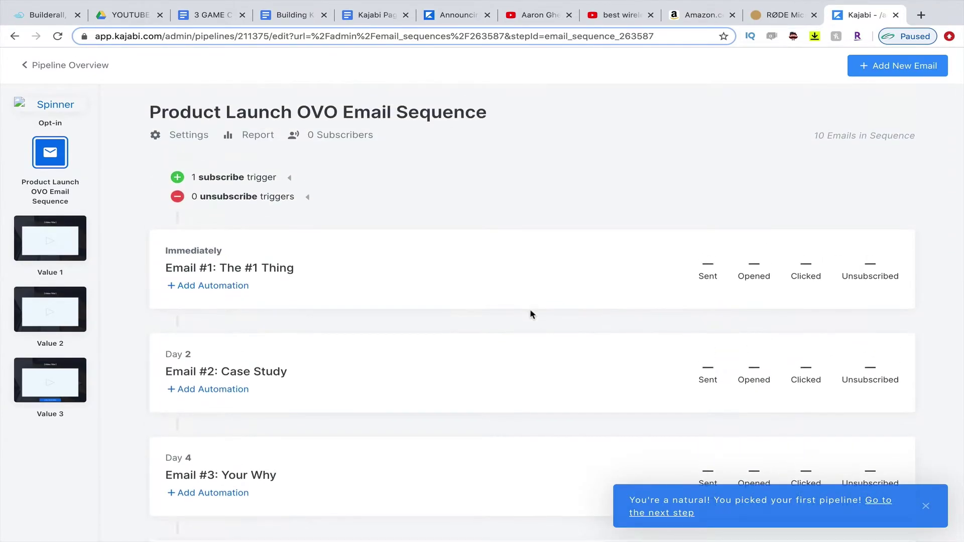
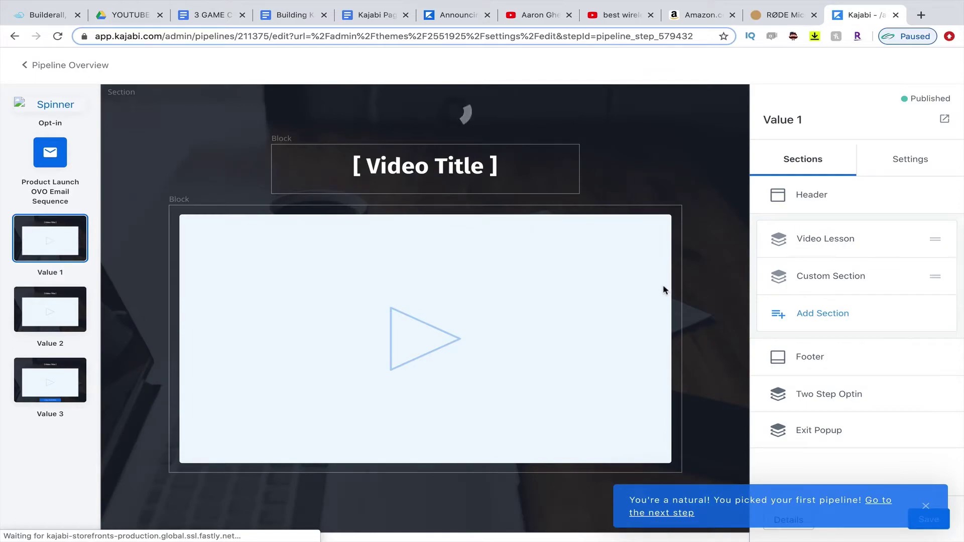
# - On the Value 1 page, try moving the Custom Section above the Video Lesson section and restore the original order
pyautogui.scroll(-5, 723, 306)
pyautogui.scroll(5, 723, 307)
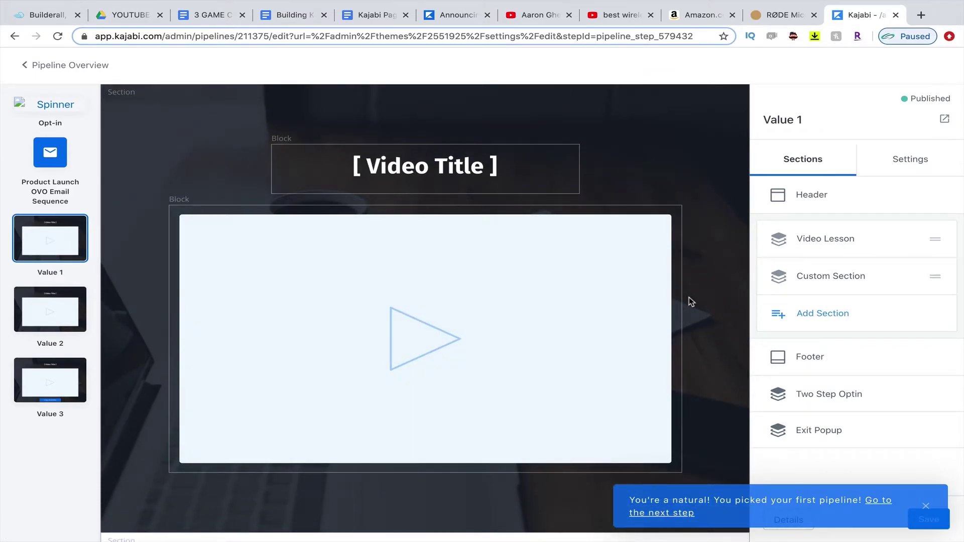
pyautogui.moveTo(935, 275); pyautogui.dragTo(932, 240)
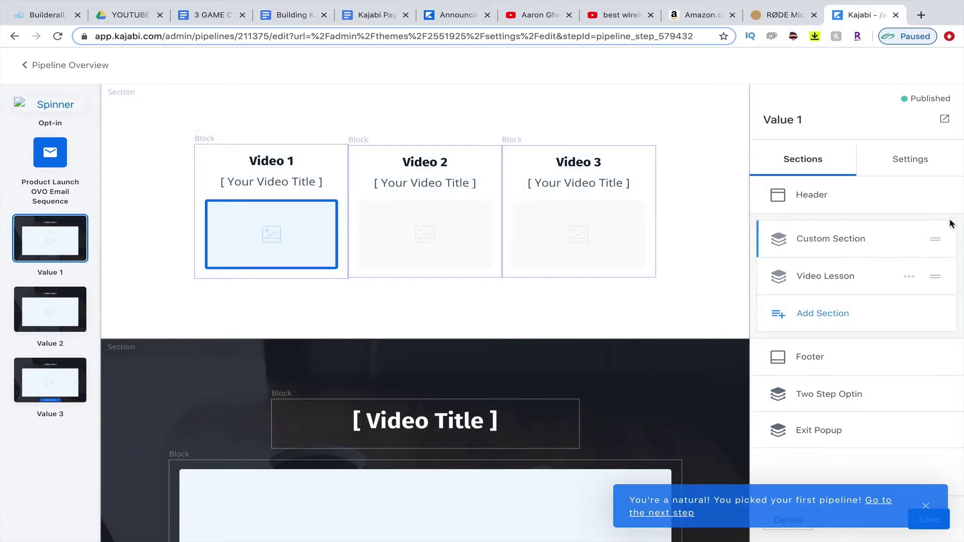
pyautogui.moveTo(931, 243); pyautogui.dragTo(930, 276)
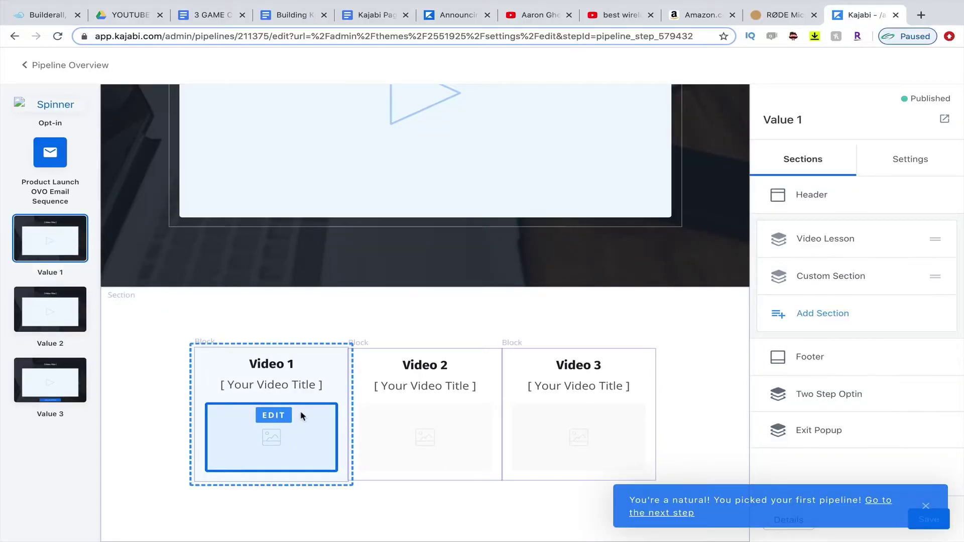
# - View the settings of the Video 1 block on the Value 1 page and return to the pipeline overview
pyautogui.click(300, 411)
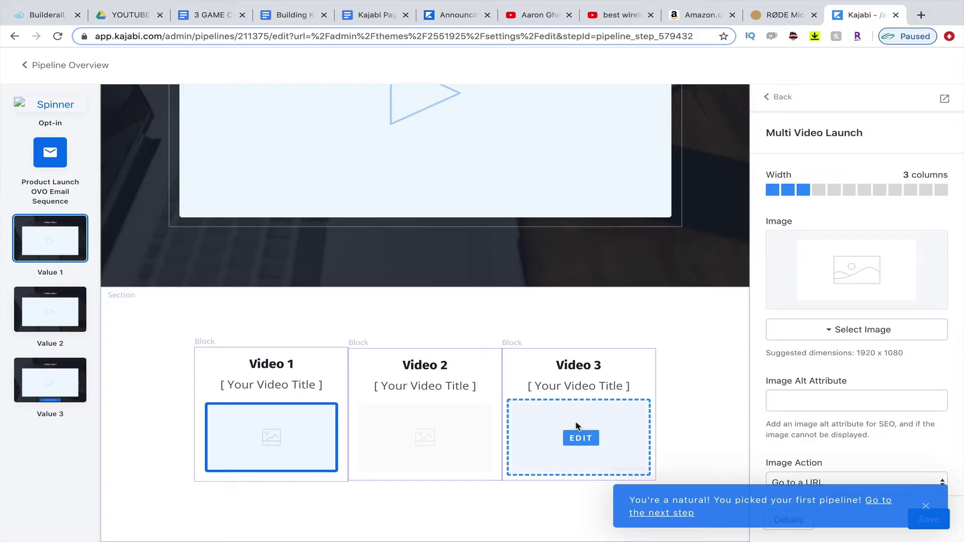
pyautogui.scroll(5, 717, 375)
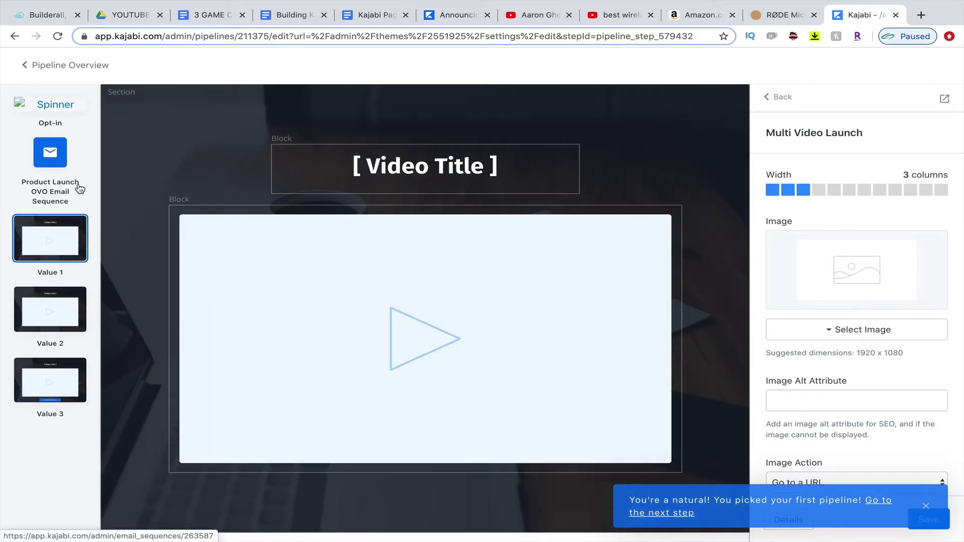
pyautogui.click(73, 66)
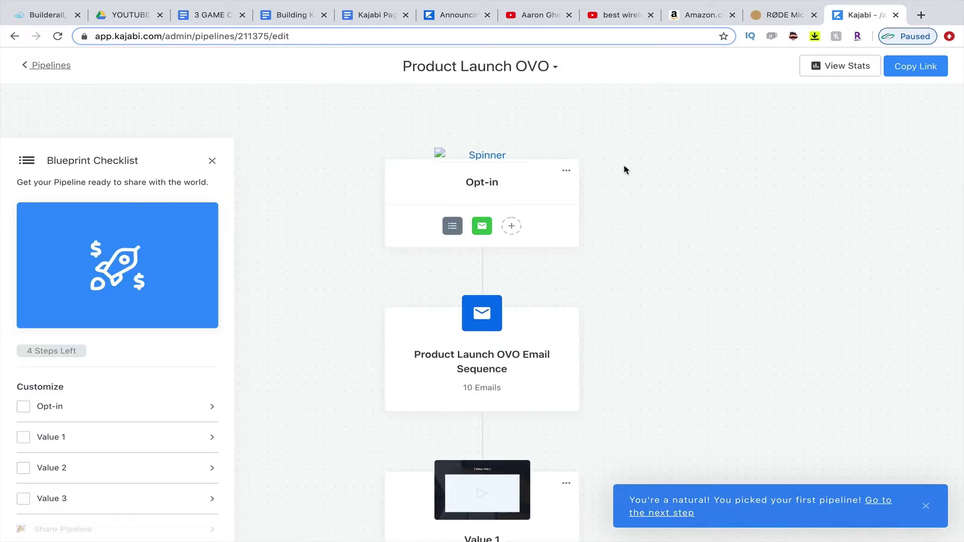
# - Look through the pipeline's flow down to the Value 3 page and open the Opt-in page for editing
pyautogui.scroll(-10, 617, 257)
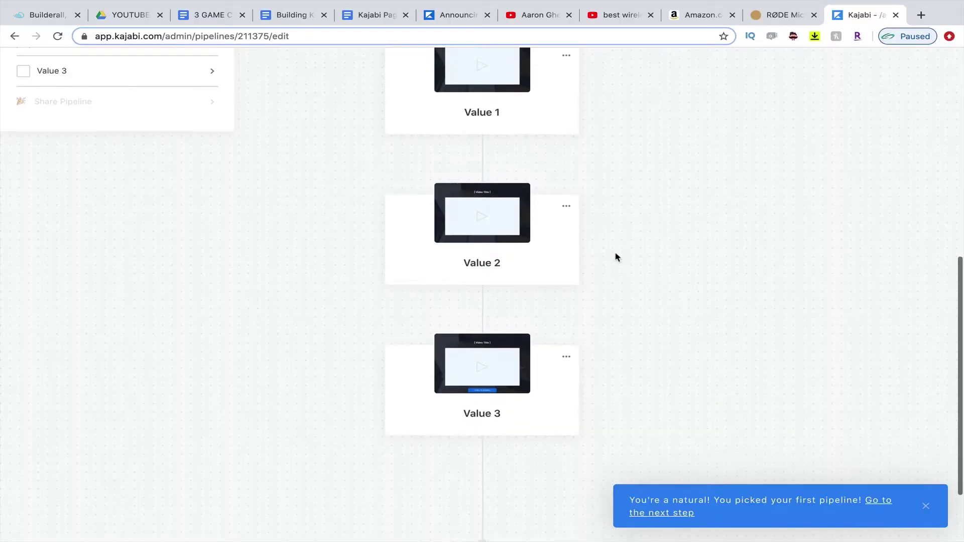
pyautogui.scroll(2, 617, 257)
pyautogui.scroll(5, 617, 257)
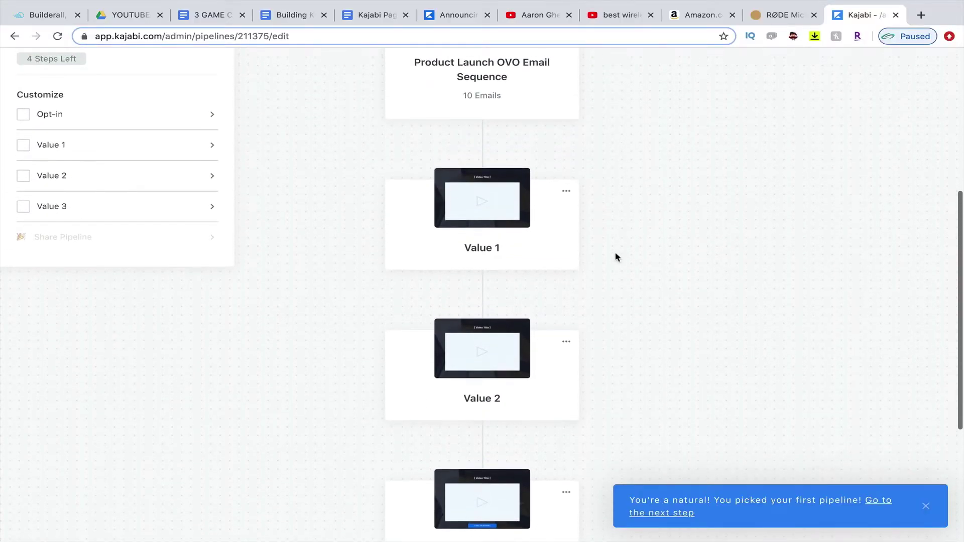
pyautogui.scroll(-1, 617, 253)
pyautogui.scroll(-5, 617, 254)
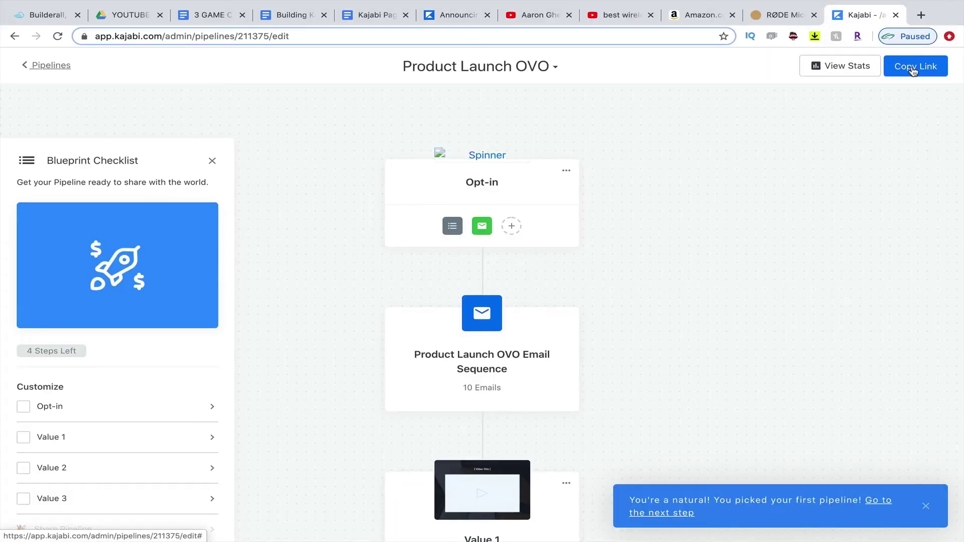
pyautogui.click(492, 186)
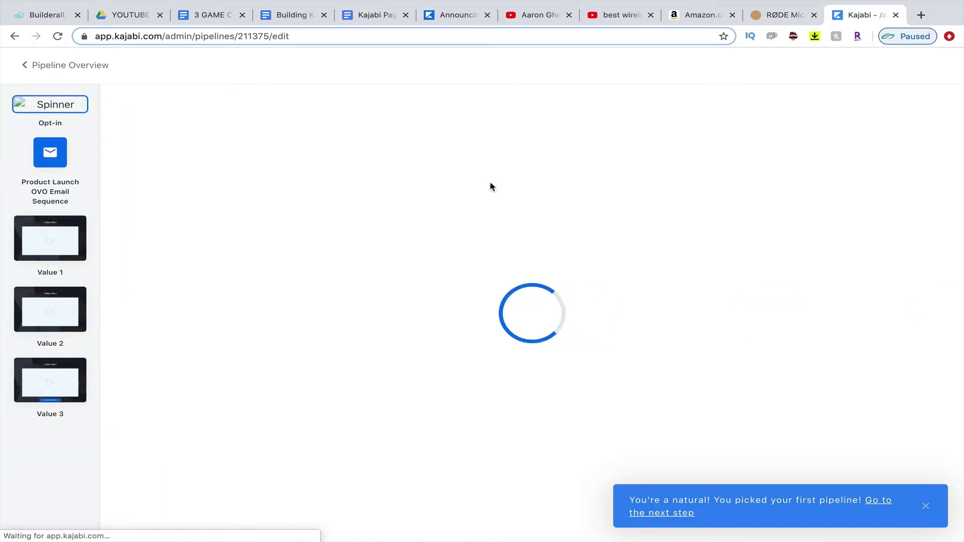